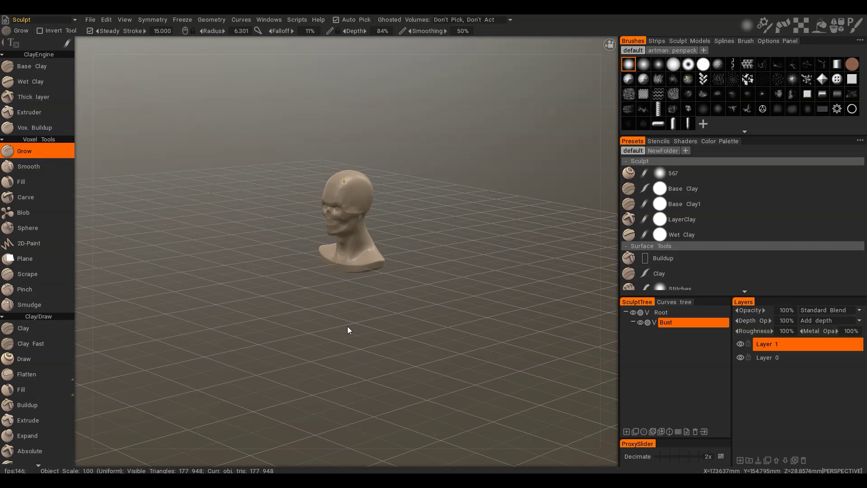
# Step: Activate the Undercuts tool on the bust and place its direction gizmo along the Z axis
pyautogui.press('space')
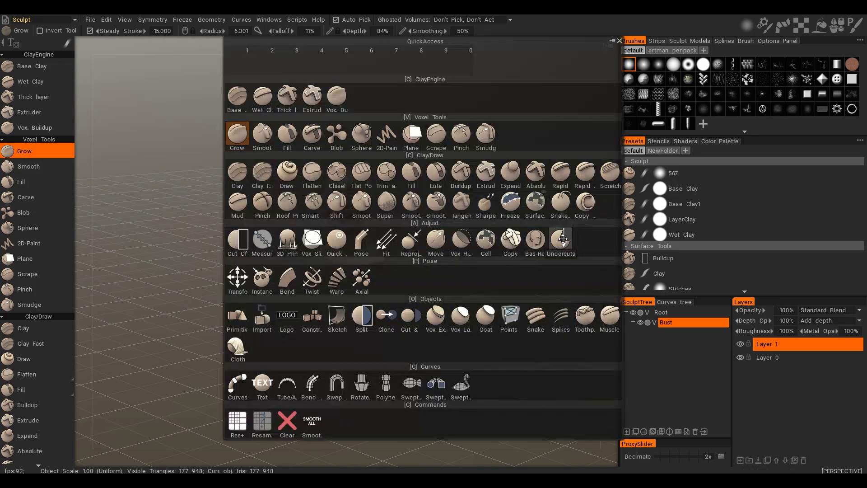
pyautogui.click(562, 239)
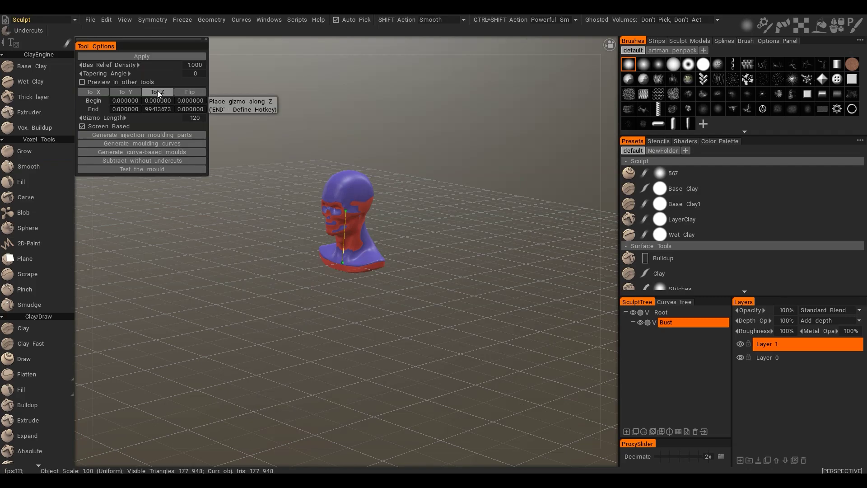
pyautogui.click(157, 91)
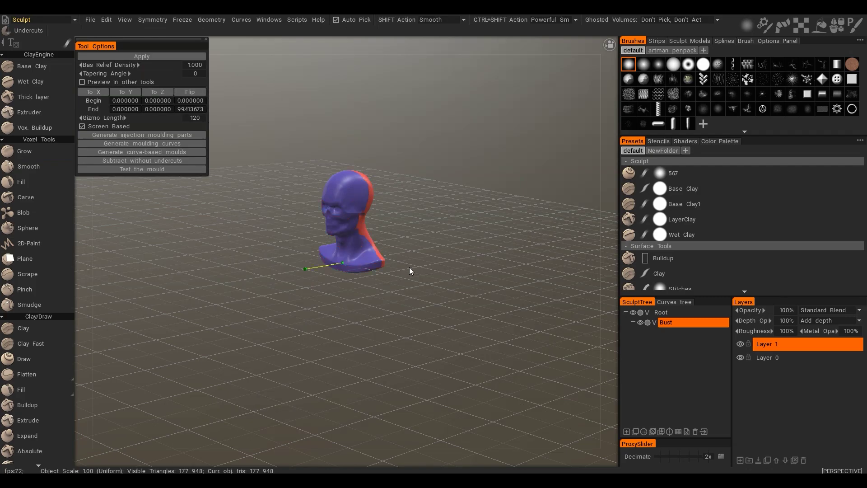
pyautogui.keyDown('alt'); pyautogui.moveTo(440, 307); pyautogui.dragTo(395, 308); pyautogui.keyUp('alt')
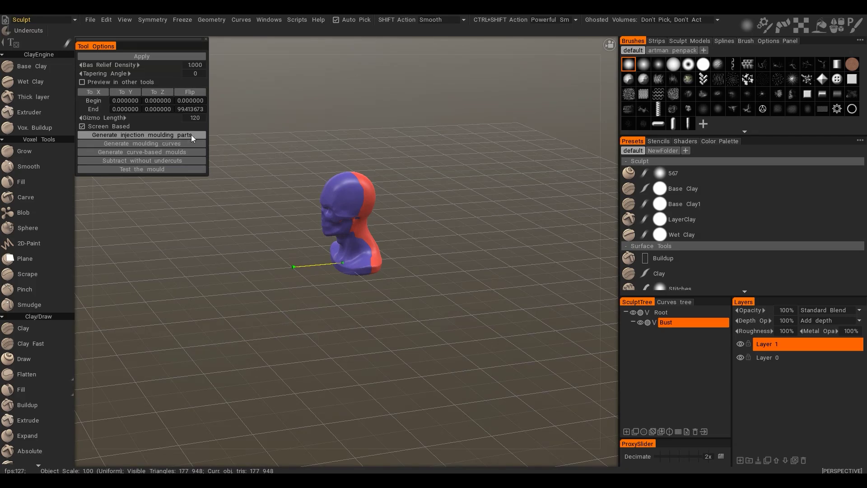
# Step: Generate injection moulding parts from the bust with mould density 1, 80 post smoothing steps and the original model subtracted
pyautogui.click(191, 135)
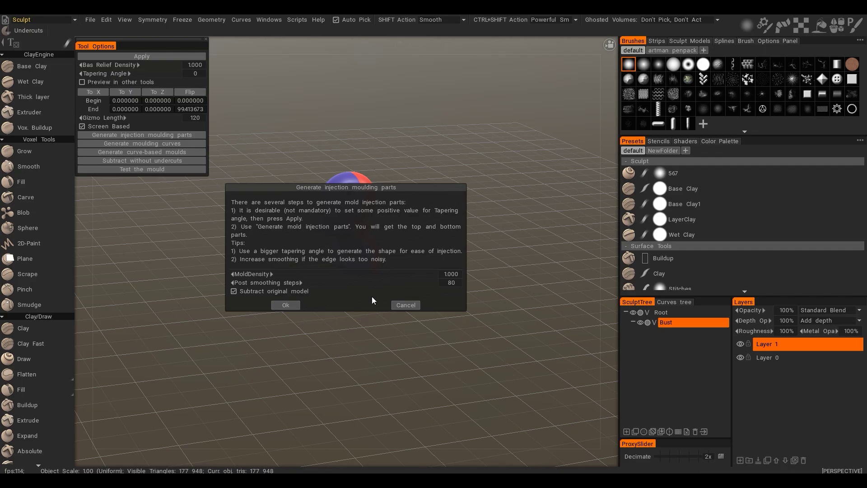
pyautogui.click(277, 306)
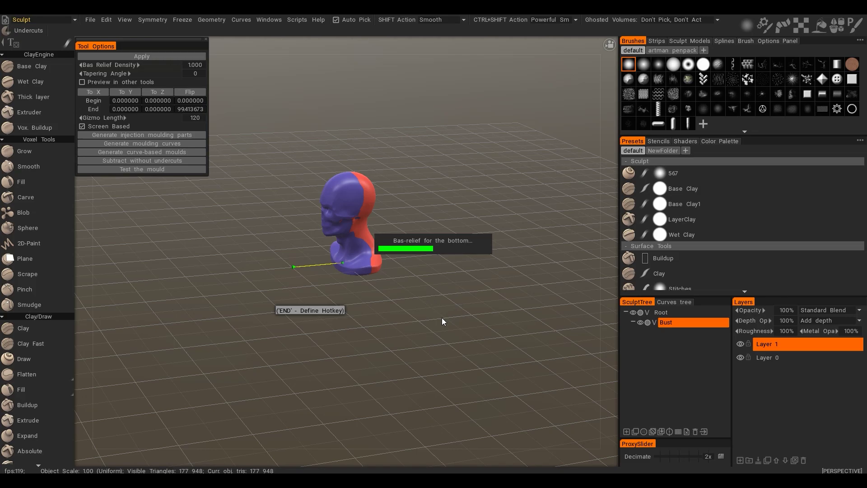
# Step: Hide the bust and the top mould part to examine the bottom part's cavity, and show the bust again inside it
pyautogui.click(640, 322)
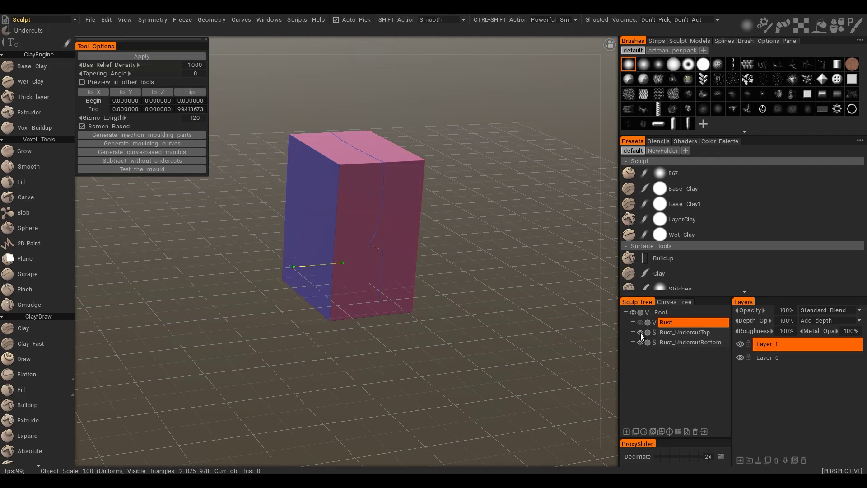
pyautogui.click(640, 332)
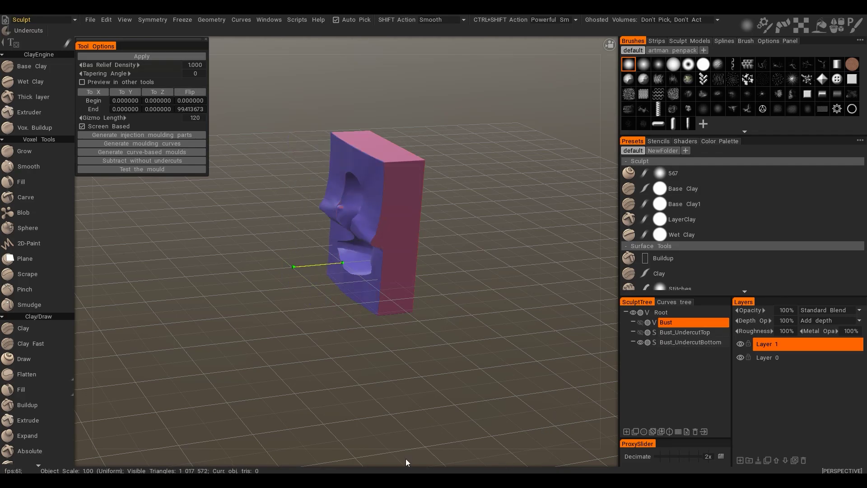
pyautogui.moveTo(405, 459); pyautogui.dragTo(389, 436)
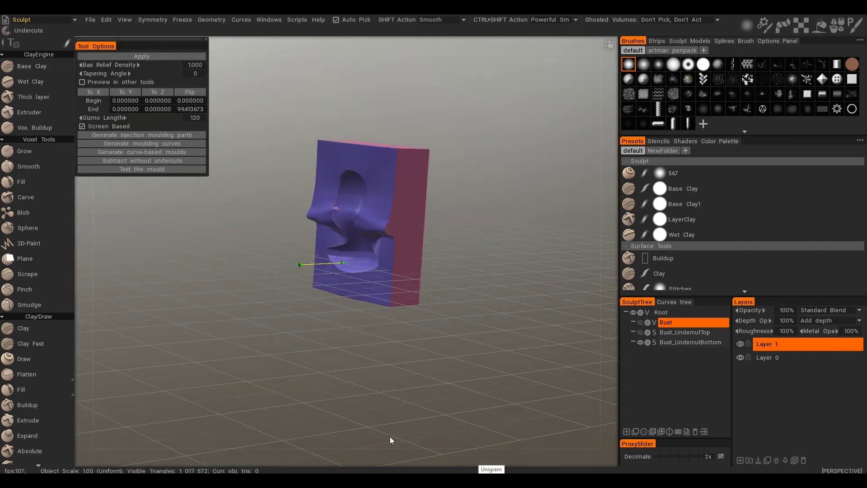
pyautogui.moveTo(83, 288); pyautogui.dragTo(115, 320, button='right')
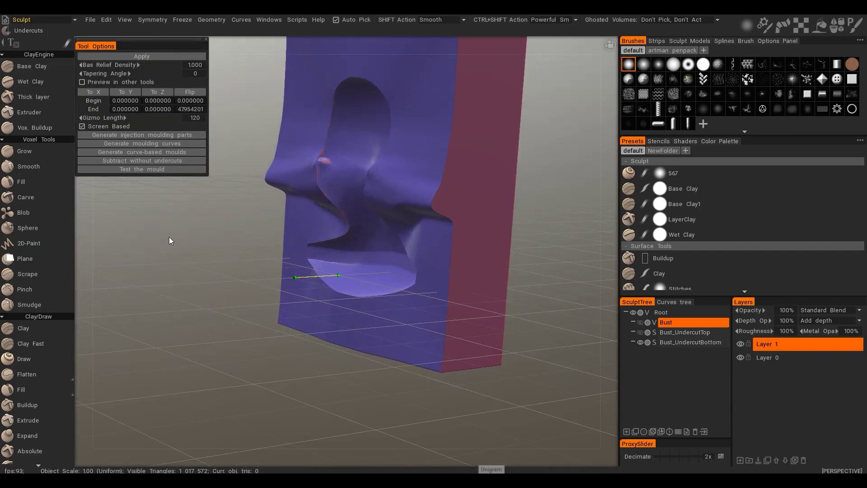
pyautogui.moveTo(169, 237); pyautogui.dragTo(182, 307, button='middle')
pyautogui.moveTo(193, 348); pyautogui.dragTo(189, 321)
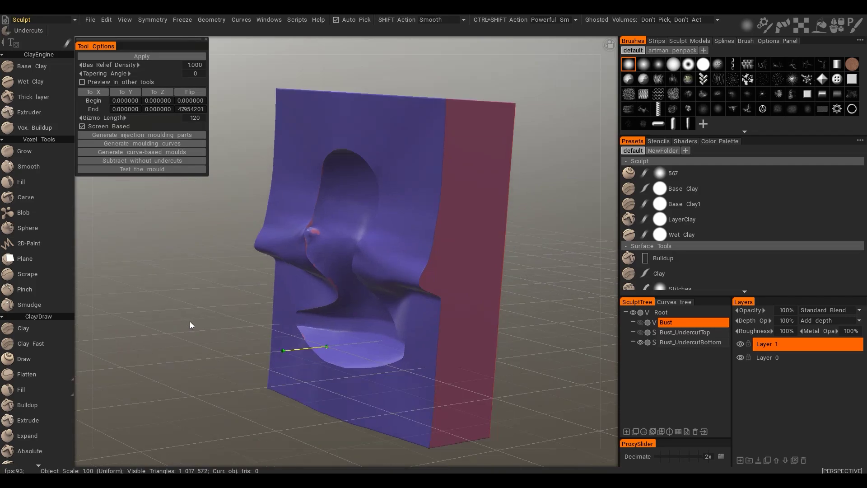
pyautogui.click(681, 323)
pyautogui.moveTo(608, 334); pyautogui.dragTo(478, 403)
pyautogui.moveTo(432, 456)
pyautogui.mouseDown()
pyautogui.moveTo(503, 367)
pyautogui.moveTo(439, 400)
pyautogui.moveTo(578, 435)
pyautogui.moveTo(600, 232)
pyautogui.moveTo(562, 346)
pyautogui.moveTo(527, 329)
pyautogui.moveTo(525, 249)
pyautogui.moveTo(530, 280)
pyautogui.moveTo(514, 285)
pyautogui.moveTo(515, 261)
pyautogui.moveTo(433, 251)
pyautogui.moveTo(567, 255)
pyautogui.moveTo(578, 270)
pyautogui.mouseUp()
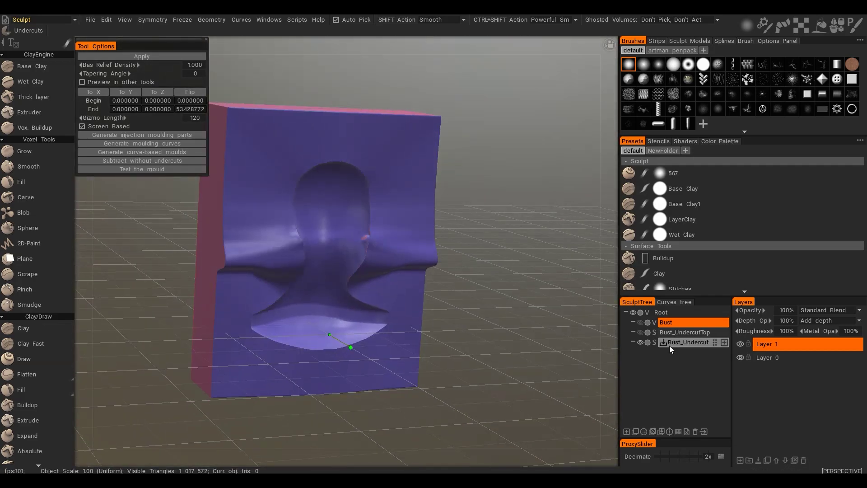
pyautogui.click(640, 322)
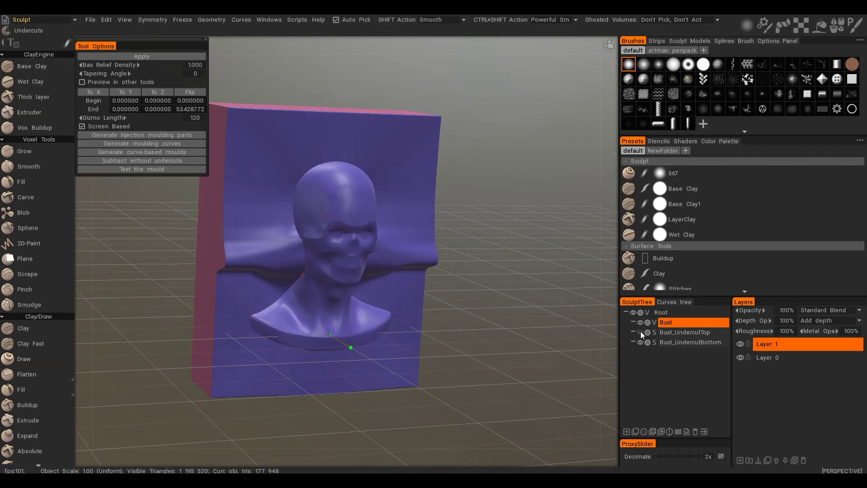
pyautogui.moveTo(610, 369); pyautogui.dragTo(489, 362)
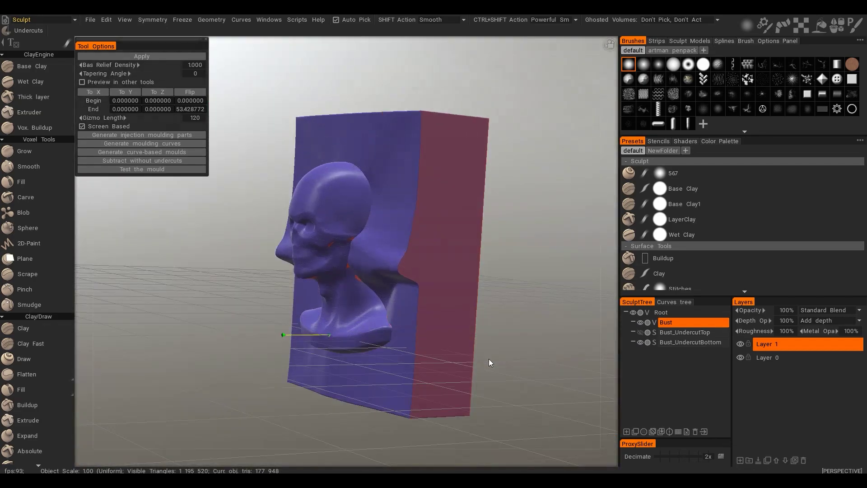
# Step: Hide Bust_UndercutBottom and delete both generated mould parts, Bust_UndercutTop and Bust_UndercutBottom
pyautogui.click(641, 341)
pyautogui.click(684, 333)
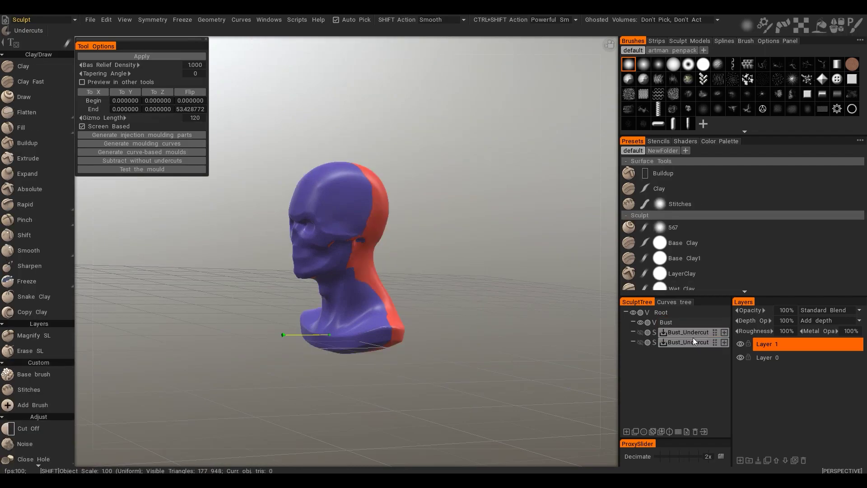
pyautogui.keyDown('shift'); pyautogui.click(694, 343); pyautogui.keyUp('shift')
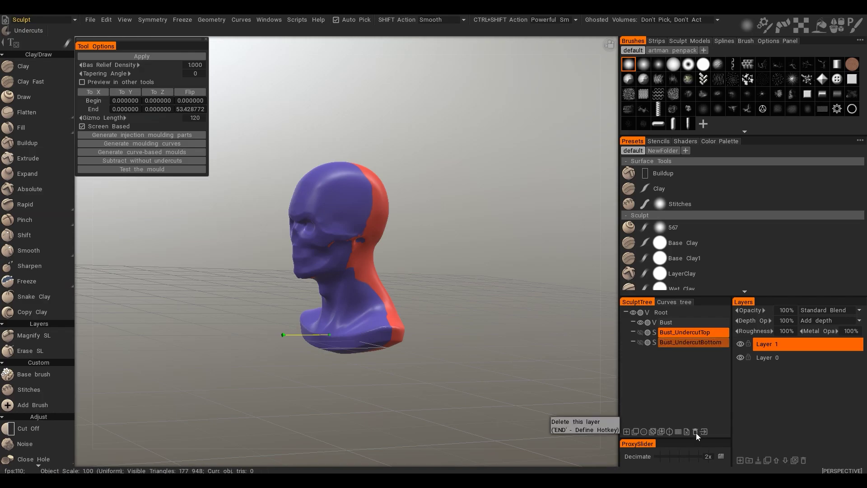
pyautogui.click(695, 431)
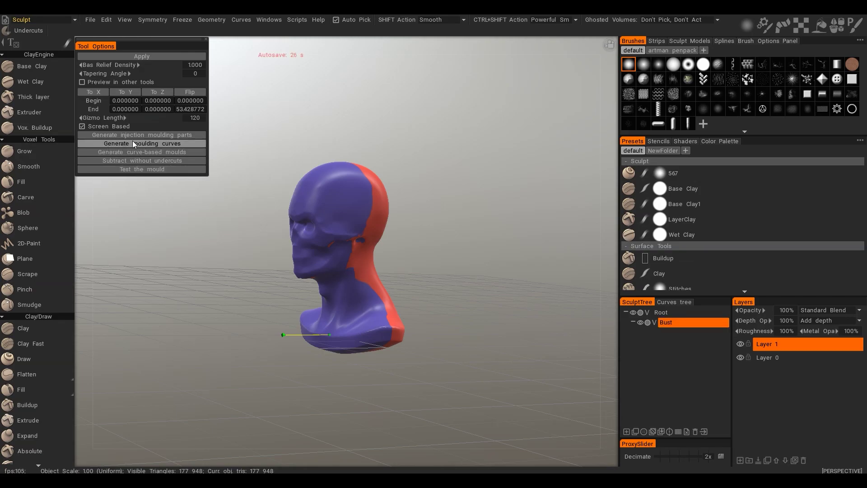
# Step: Generate moulding curves for the bust and inspect the parting line on both sides of the head
pyautogui.click(161, 143)
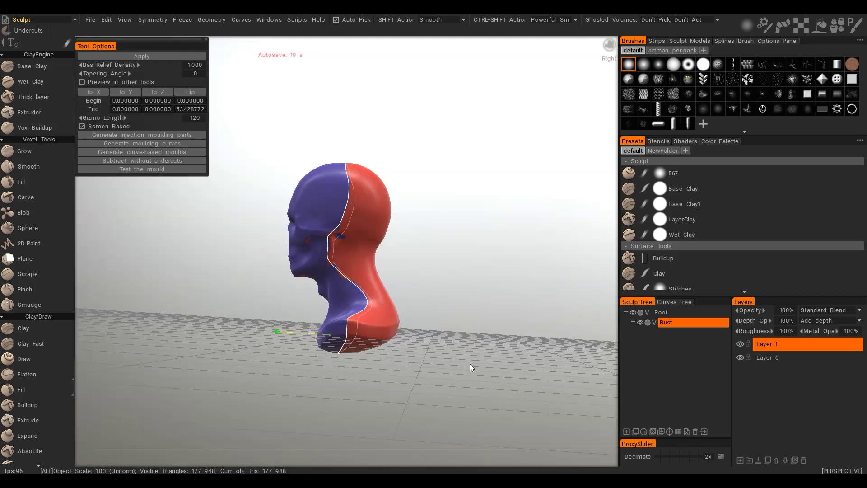
pyautogui.moveTo(469, 364); pyautogui.dragTo(476, 418)
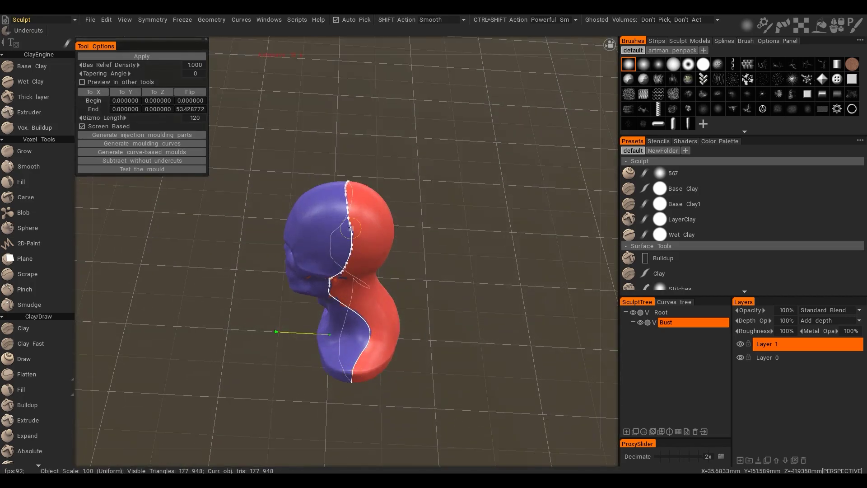
pyautogui.moveTo(502, 266)
pyautogui.mouseDown()
pyautogui.moveTo(462, 357)
pyautogui.moveTo(205, 225)
pyautogui.moveTo(237, 246)
pyautogui.moveTo(467, 309)
pyautogui.mouseUp()
pyautogui.scroll(5, 467, 309)
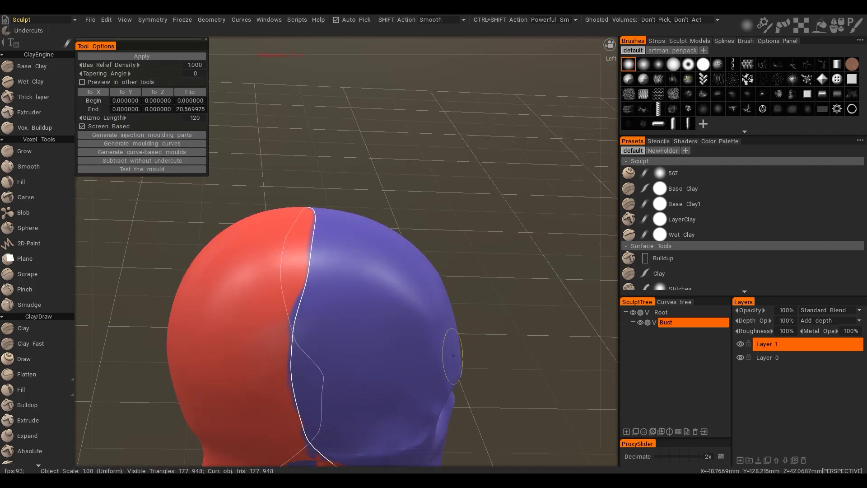
pyautogui.moveTo(550, 355)
pyautogui.keyDown('alt'); pyautogui.mouseDown()
pyautogui.moveTo(552, 324)
pyautogui.moveTo(510, 334)
pyautogui.moveTo(394, 295)
pyautogui.moveTo(251, 306)
pyautogui.moveTo(212, 340)
pyautogui.moveTo(491, 326)
pyautogui.moveTo(543, 353)
pyautogui.mouseUp(); pyautogui.keyUp('alt')
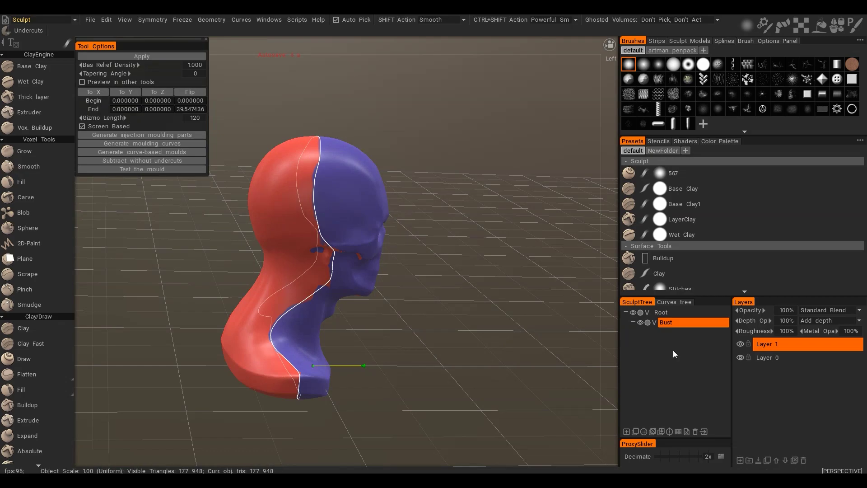
# Step: Select the Moulding_Bust curve in the MouldingCurves_Bust folder, and return to the Bust volume in the sculpt tree
pyautogui.click(673, 301)
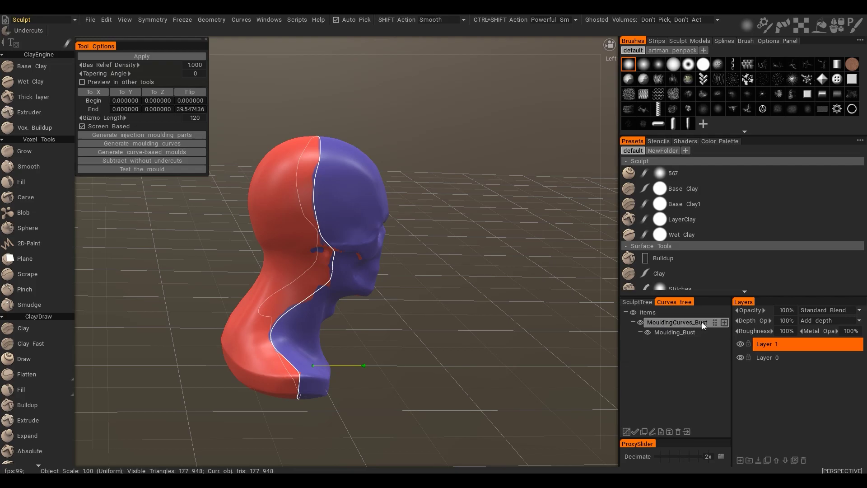
pyautogui.click(665, 334)
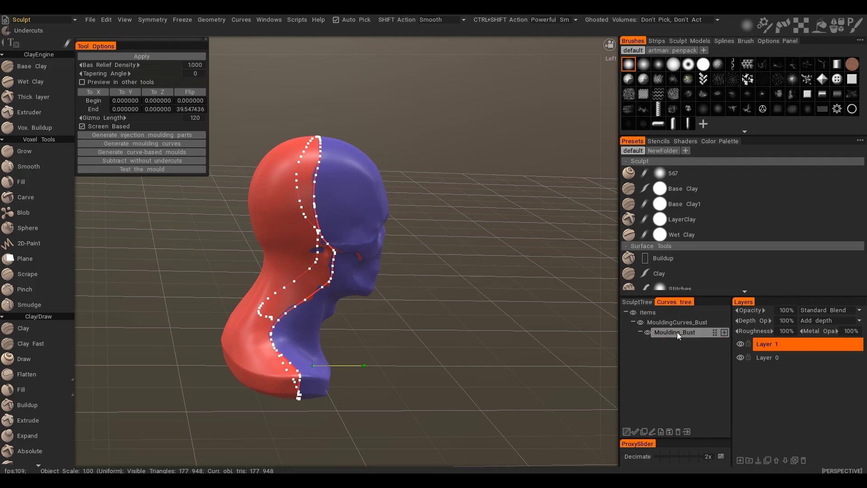
pyautogui.click(677, 332)
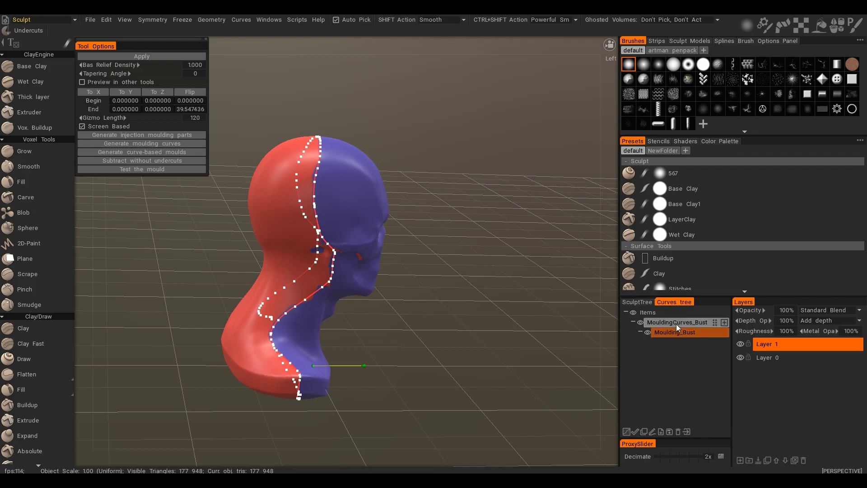
pyautogui.click(637, 302)
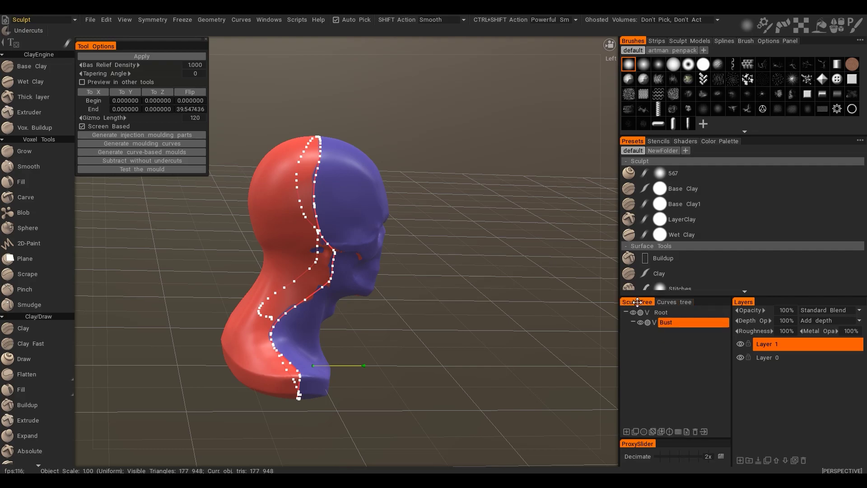
pyautogui.click(675, 322)
pyautogui.moveTo(591, 353)
pyautogui.keyDown('alt'); pyautogui.mouseDown()
pyautogui.moveTo(437, 338)
pyautogui.moveTo(339, 357)
pyautogui.moveTo(136, 181)
pyautogui.mouseUp(); pyautogui.keyUp('alt')
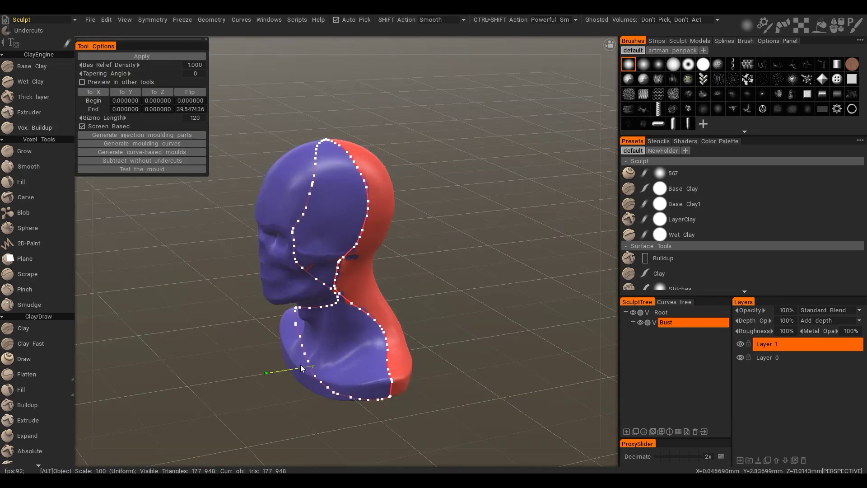
pyautogui.click(131, 152)
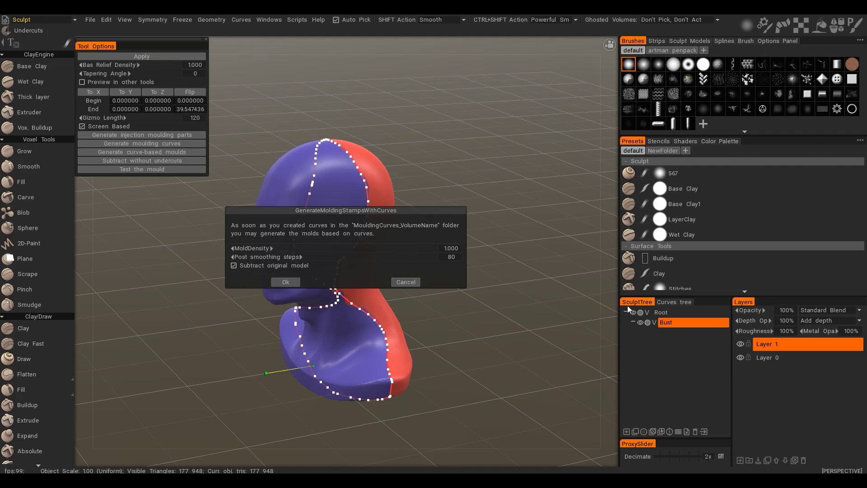
pyautogui.click(411, 282)
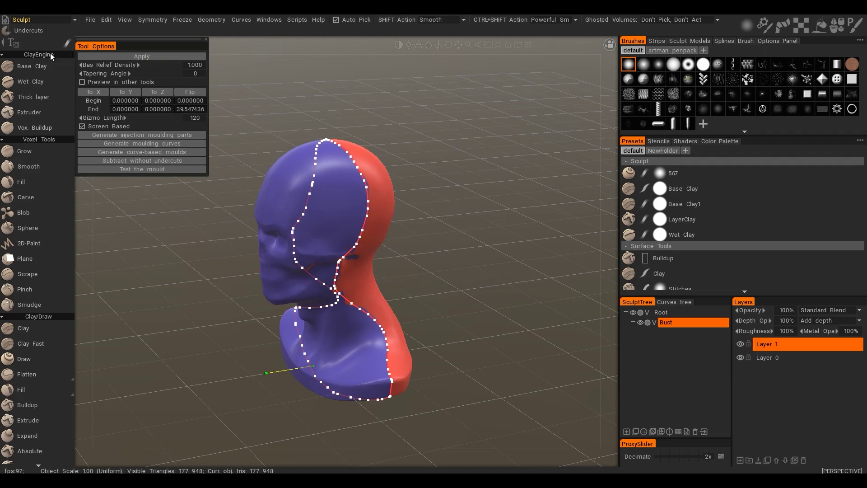
# Step: Turn on the spline drawing mode and examine the moulding curve around the bust's jaw and neck
pyautogui.click(295, 47)
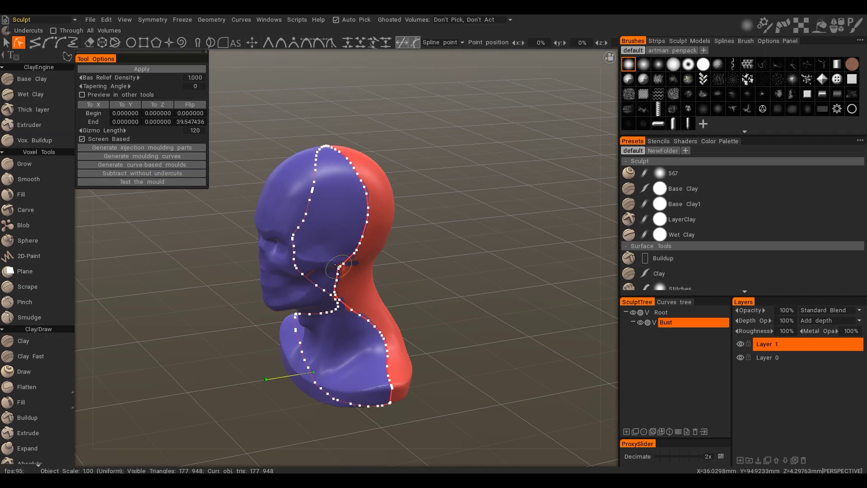
pyautogui.scroll(5, 339, 267)
pyautogui.keyDown('alt'); pyautogui.moveTo(301, 301); pyautogui.dragTo(526, 294); pyautogui.keyUp('alt')
pyautogui.scroll(-5, 319, 311)
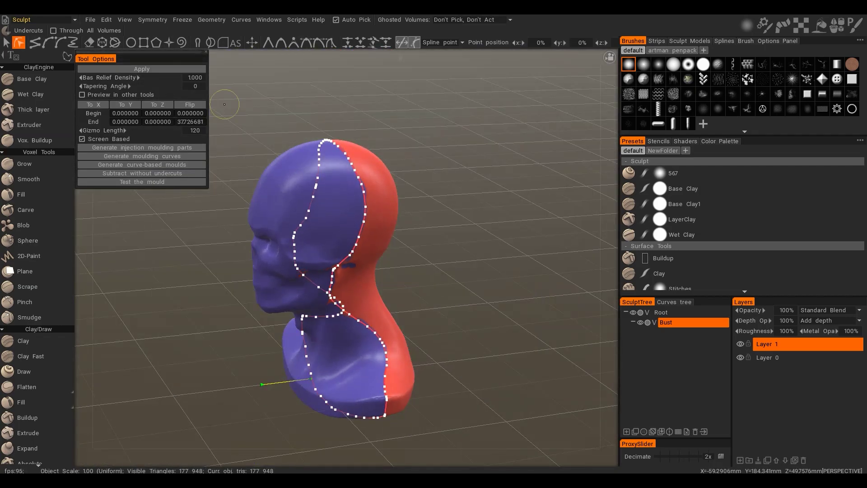
# Step: Generate curve-based moulds for the bust with mould density 1, 80 post smoothing steps and the original model subtracted
pyautogui.click(123, 164)
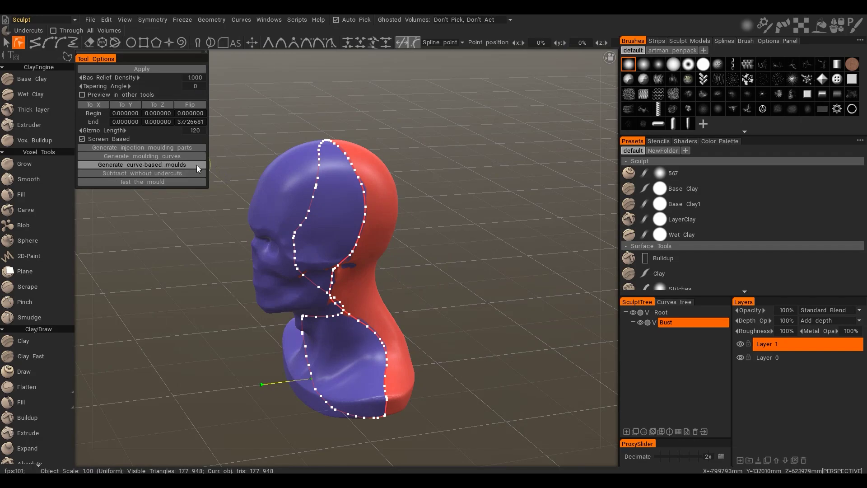
pyautogui.click(190, 165)
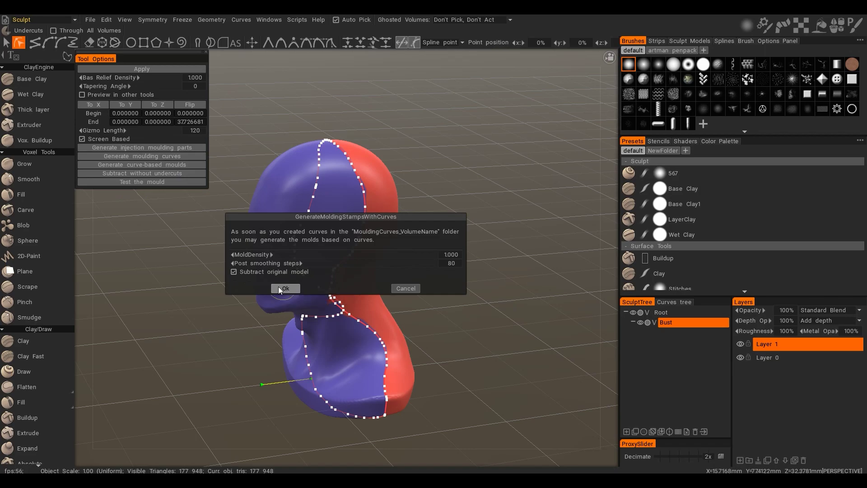
pyautogui.click(273, 291)
pyautogui.click(285, 290)
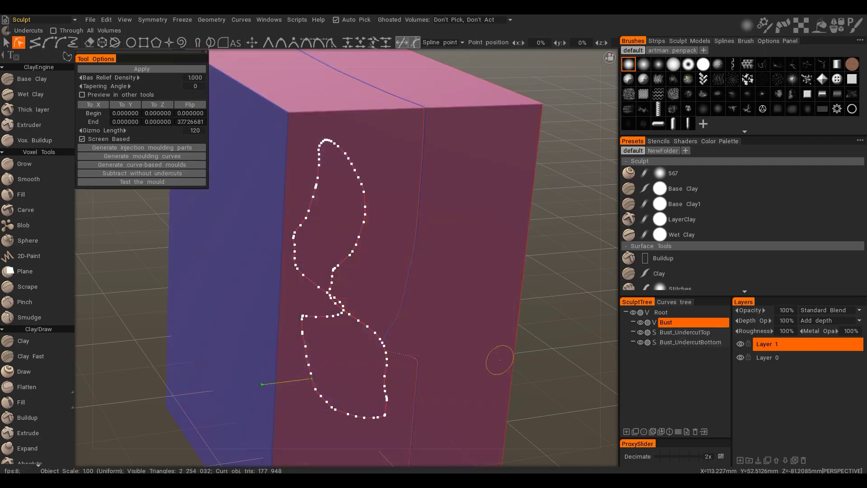
pyautogui.scroll(-4, 559, 381)
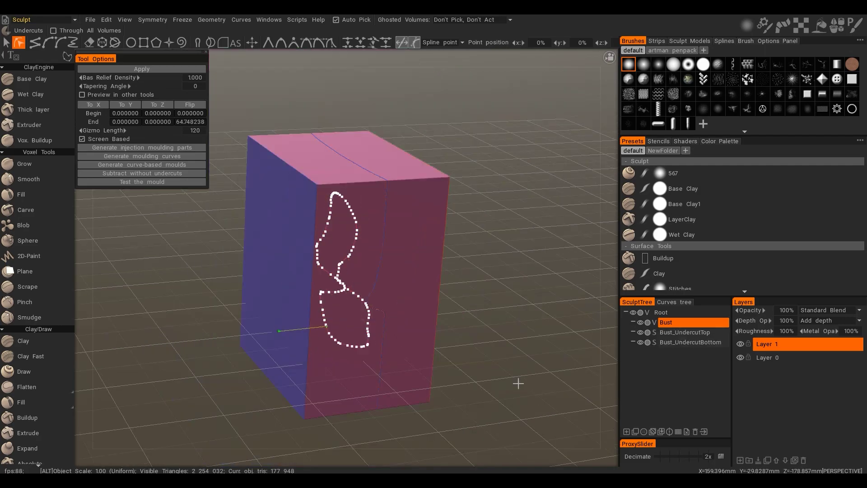
pyautogui.moveTo(685, 334)
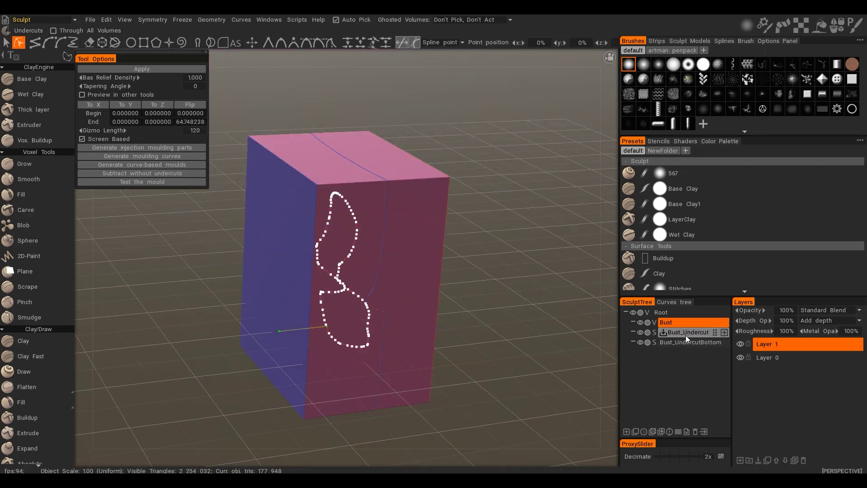
# Step: Hide the Bust volume and Bust_UndercutTop, and examine the cavity of the Bust_UndercutBottom mould
pyautogui.click(641, 323)
pyautogui.click(640, 333)
pyautogui.keyDown('alt'); pyautogui.moveTo(600, 352); pyautogui.dragTo(501, 372); pyautogui.keyUp('alt')
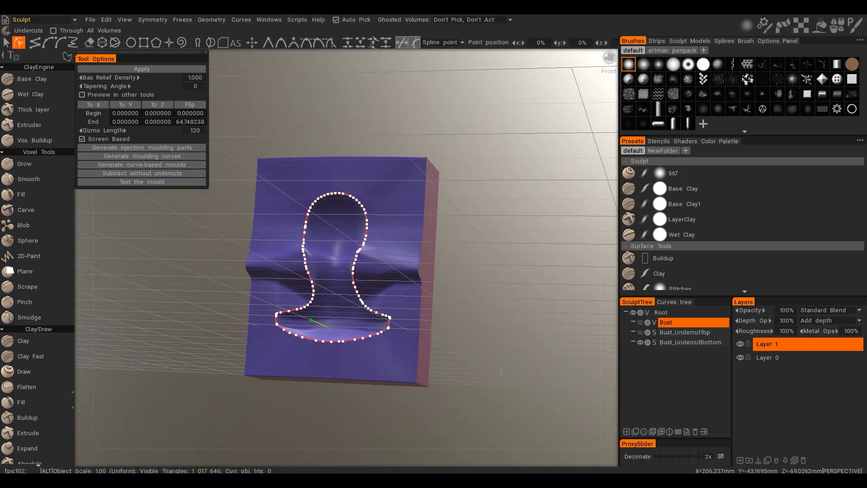
pyautogui.scroll(3, 501, 372)
# Step: Hide the MouldingCurves_Bust folder in the curves tree and inspect the bottom mould's cavity without the curve
pyautogui.click(674, 301)
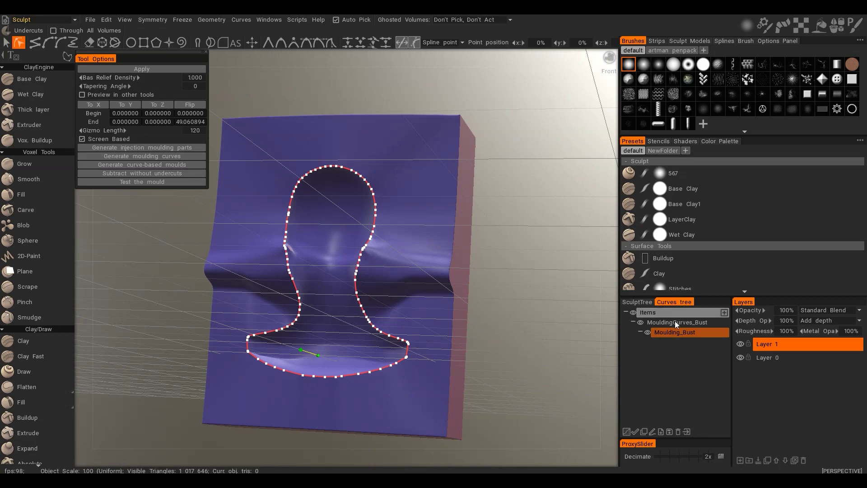
pyautogui.click(640, 321)
pyautogui.keyDown('alt'); pyautogui.moveTo(517, 376); pyautogui.dragTo(284, 387, button='right'); pyautogui.keyUp('alt')
pyautogui.keyDown('alt'); pyautogui.moveTo(284, 386); pyautogui.dragTo(387, 375); pyautogui.keyUp('alt')
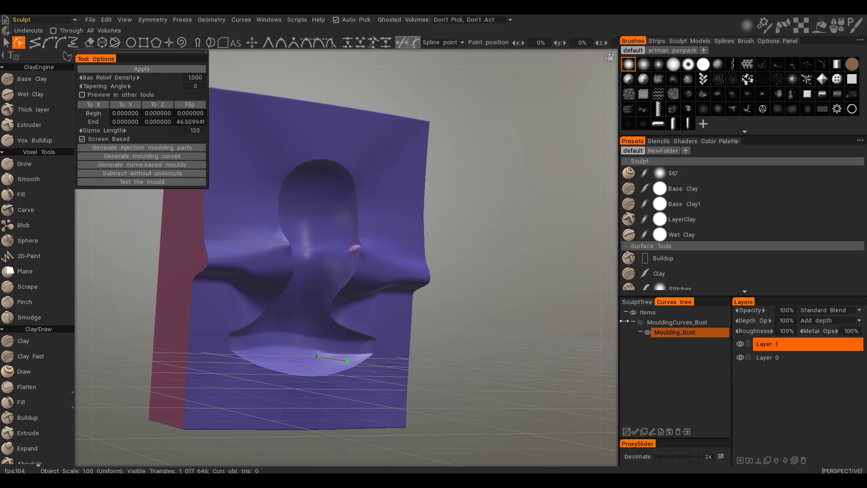
# Step: Make Bust_UndercutTop visible again in the sculpt tree and run the mould test for the bust
pyautogui.click(637, 301)
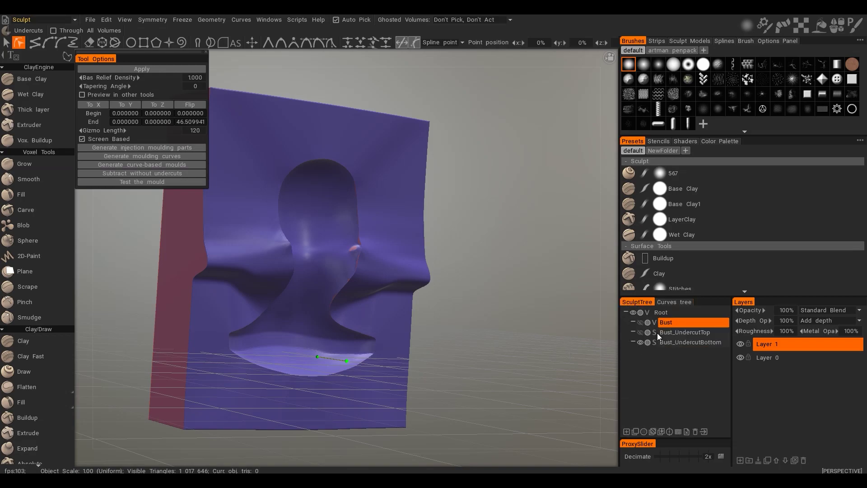
pyautogui.click(638, 333)
pyautogui.keyDown('alt'); pyautogui.moveTo(596, 348); pyautogui.dragTo(199, 247); pyautogui.keyUp('alt')
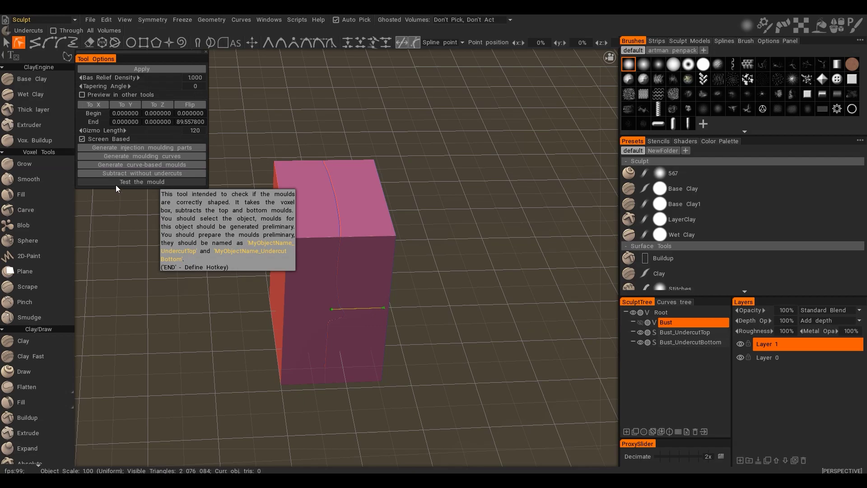
pyautogui.click(168, 182)
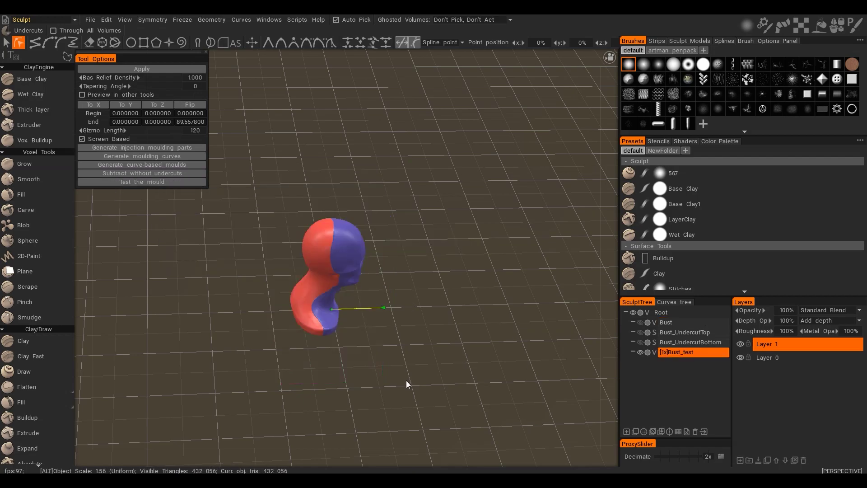
# Step: Examine the Bust_test cast from above, behind and the side, following the seam between its two halves
pyautogui.keyDown('alt'); pyautogui.moveTo(406, 380); pyautogui.dragTo(433, 418, button='right'); pyautogui.keyUp('alt')
pyautogui.keyDown('alt'); pyautogui.moveTo(432, 418); pyautogui.dragTo(289, 451); pyautogui.keyUp('alt')
pyautogui.scroll(3, 440, 326)
pyautogui.moveTo(698, 332)
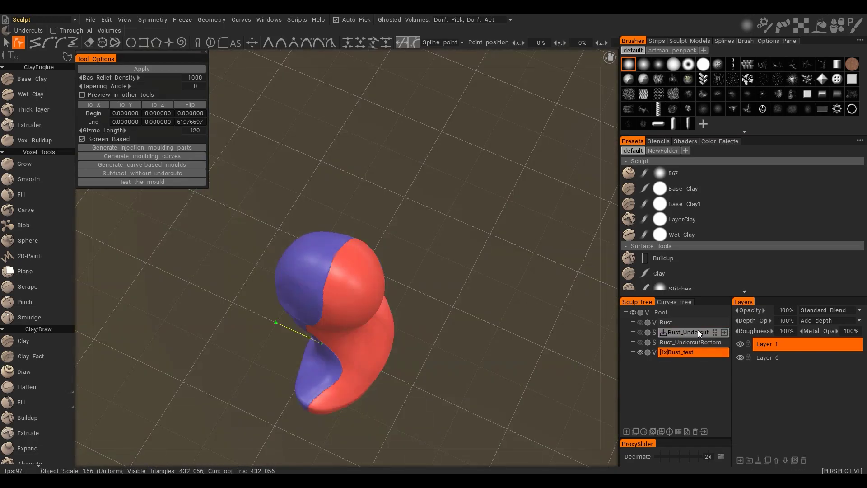
pyautogui.keyDown('alt'); pyautogui.moveTo(521, 398); pyautogui.dragTo(495, 289); pyautogui.keyUp('alt')
pyautogui.scroll(-3, 506, 316)
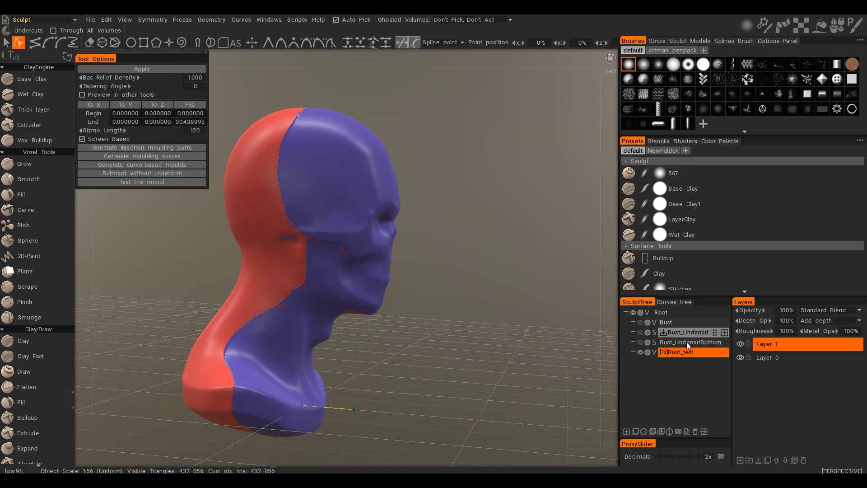
pyautogui.moveTo(496, 348)
pyautogui.mouseDown()
pyautogui.moveTo(479, 368)
pyautogui.moveTo(564, 379)
pyautogui.mouseUp()
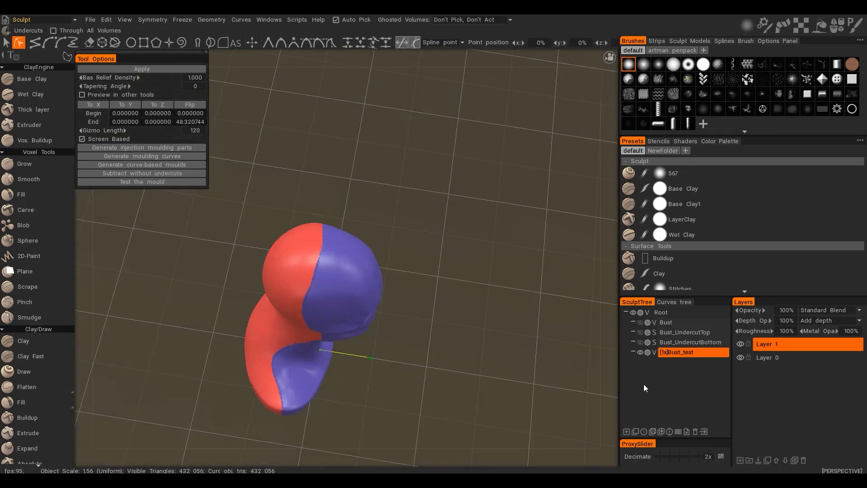
# Step: Show Bust_UndercutTop and Bust_UndercutBottom in place of Bust_test, and examine the parting line across the closed mould
pyautogui.click(641, 332)
pyautogui.click(641, 352)
pyautogui.click(641, 342)
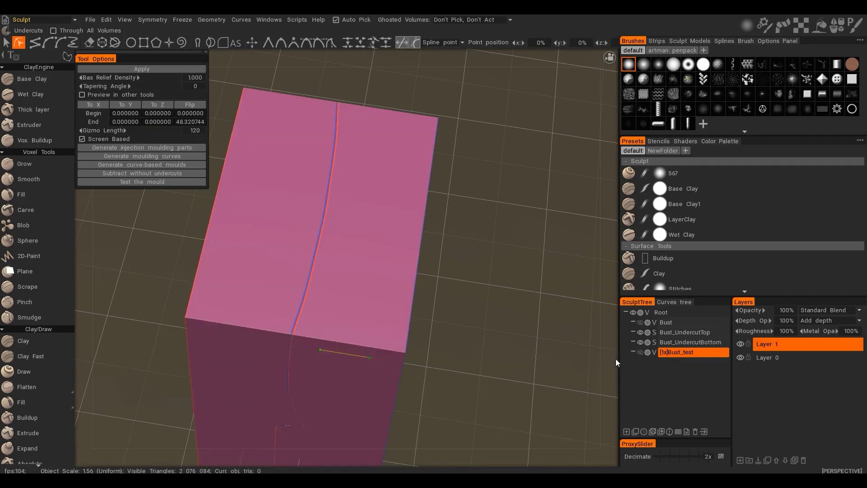
pyautogui.keyDown('alt'); pyautogui.moveTo(616, 362); pyautogui.dragTo(495, 339); pyautogui.keyUp('alt')
pyautogui.keyDown('alt'); pyautogui.moveTo(516, 372); pyautogui.dragTo(371, 294); pyautogui.keyUp('alt')
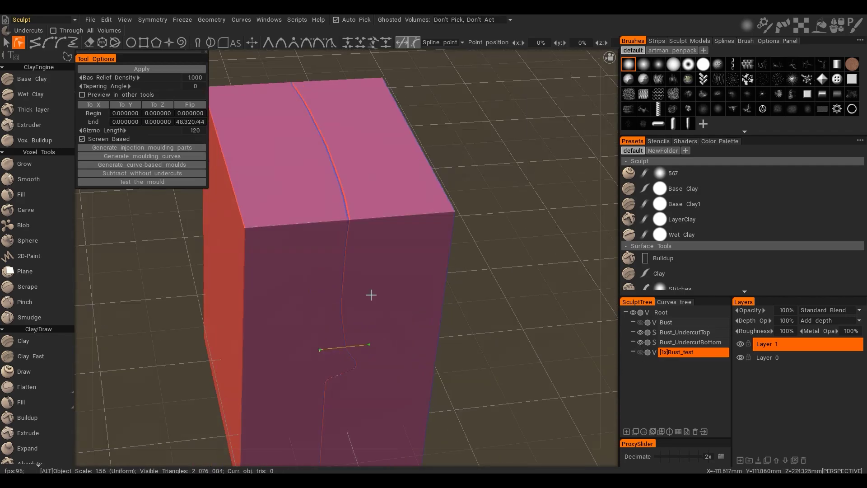
# Step: Hide both mould halves, show Bust_test again and check its seam around the head
pyautogui.click(640, 342)
pyautogui.click(641, 332)
pyautogui.click(640, 353)
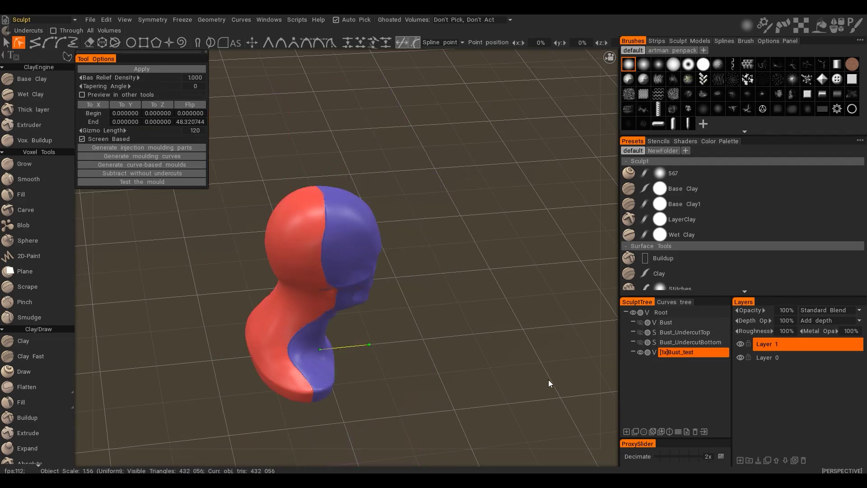
pyautogui.keyDown('alt'); pyautogui.moveTo(549, 383); pyautogui.dragTo(370, 414); pyautogui.keyUp('alt')
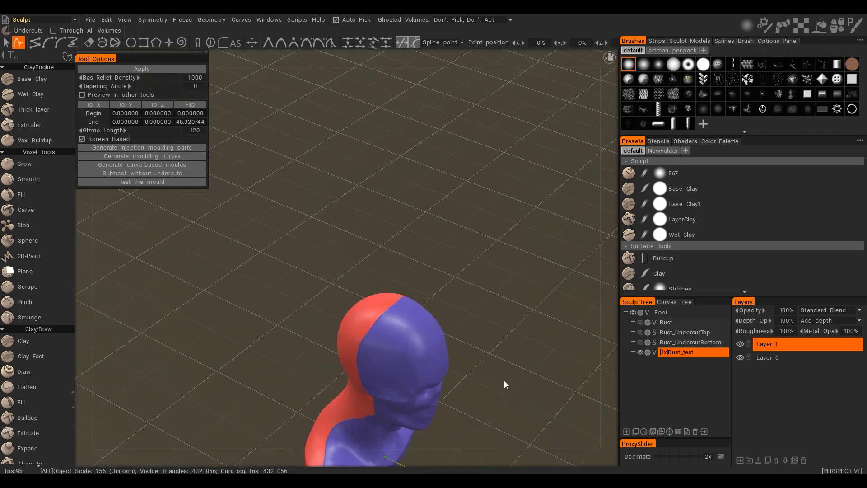